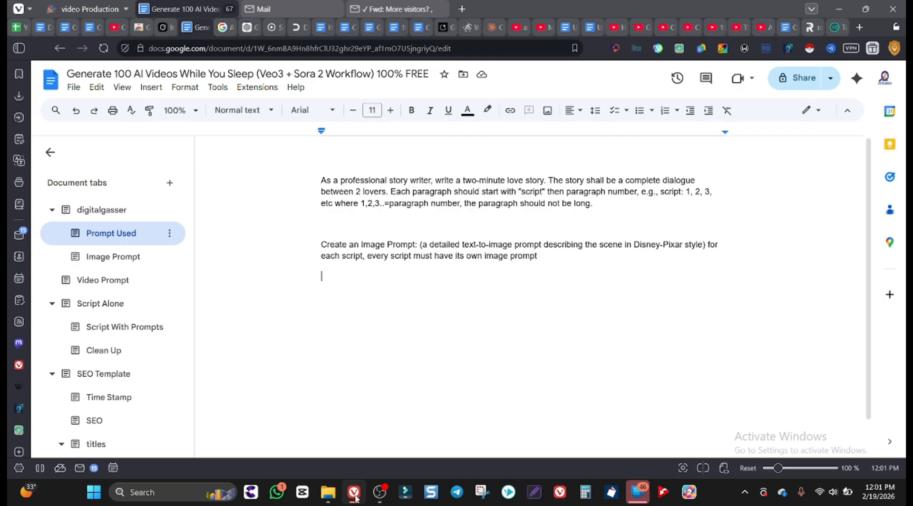
pyautogui.click(222, 27)
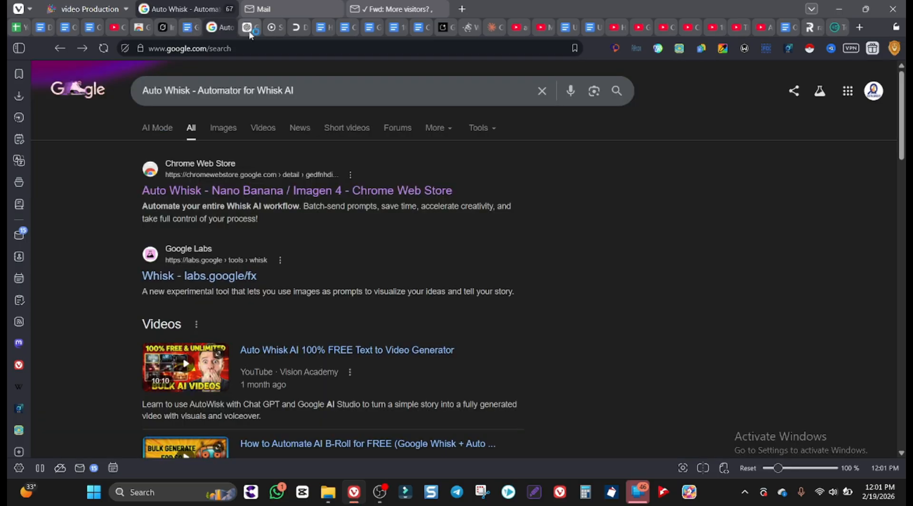
pyautogui.click(250, 31)
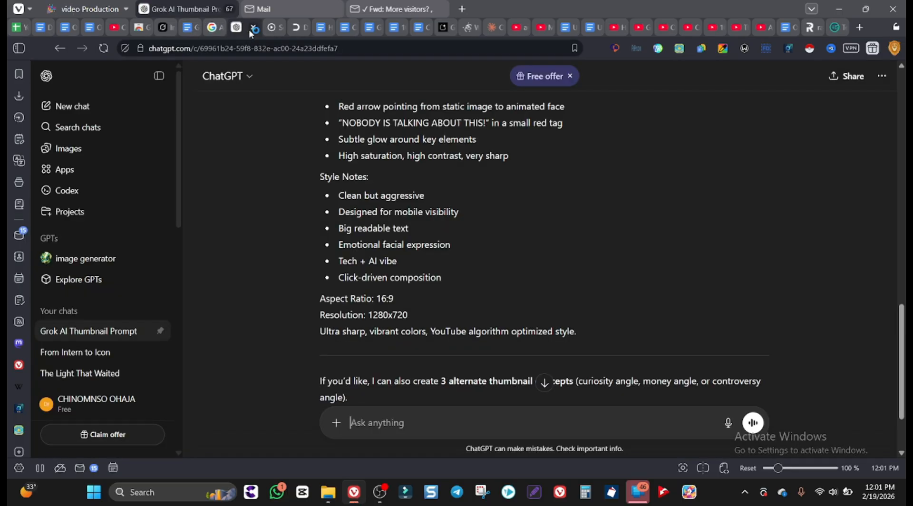
pyautogui.click(272, 28)
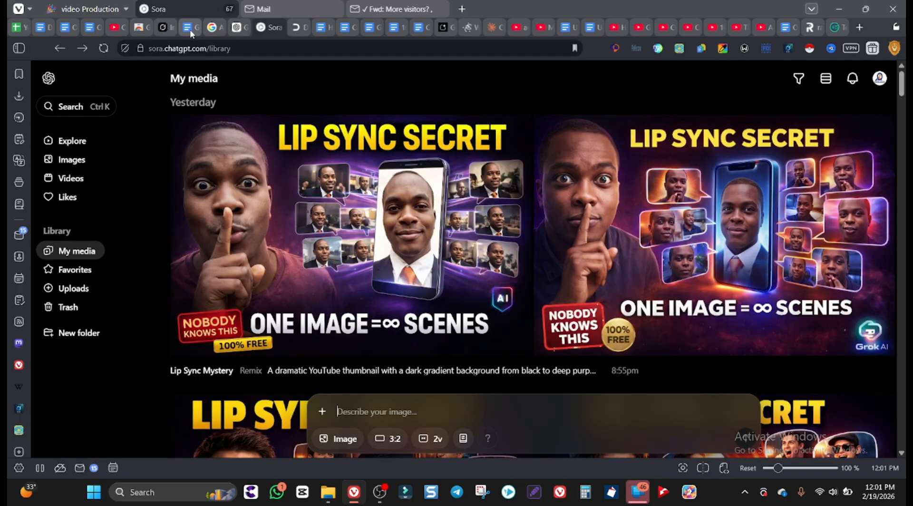
pyautogui.click(187, 28)
# Step: View the Auto Whisk - Automator for Whisk AI extension page from the search results, dismiss the Chrome suggestion, and close the page
pyautogui.click(222, 28)
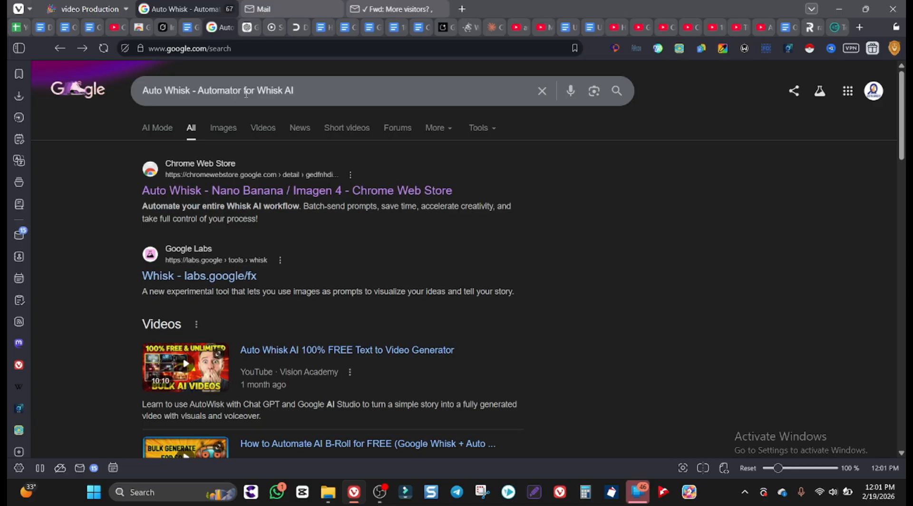
pyautogui.click(278, 191)
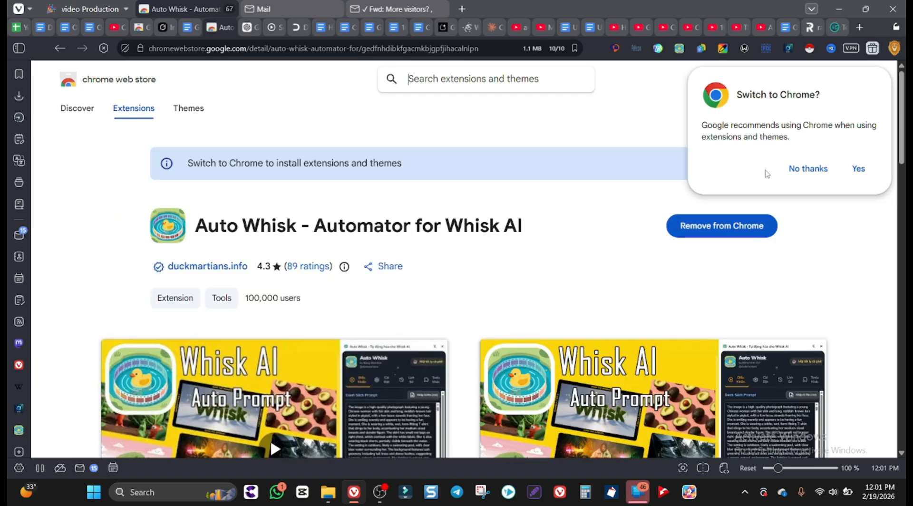
pyautogui.click(808, 168)
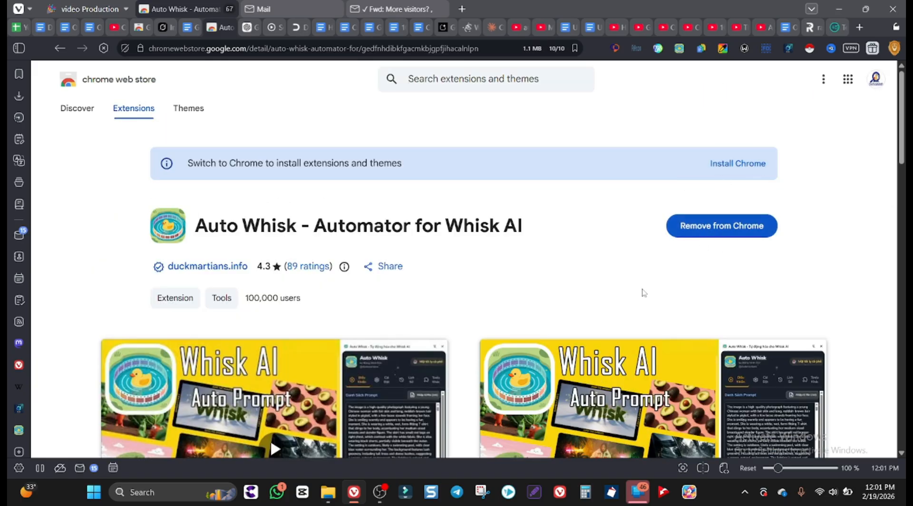
pyautogui.scroll(-3, 643, 294)
pyautogui.scroll(3, 643, 294)
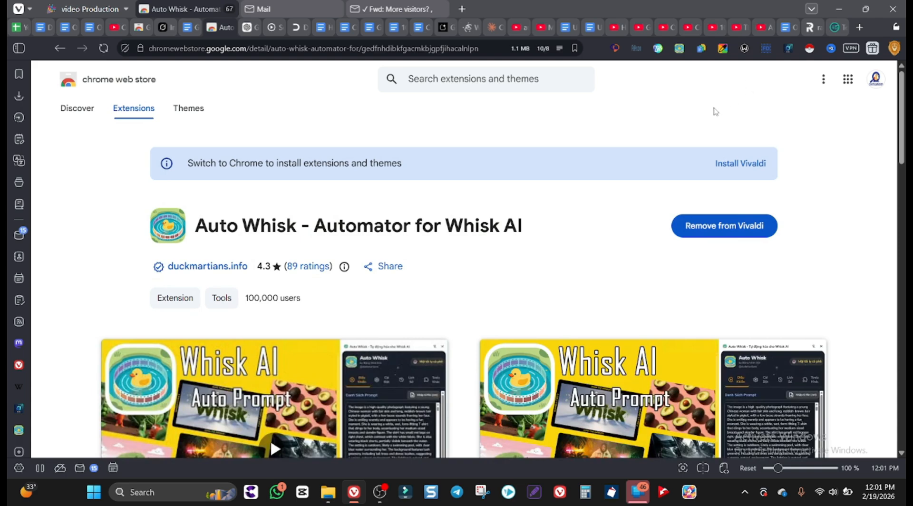
pyautogui.click(229, 28)
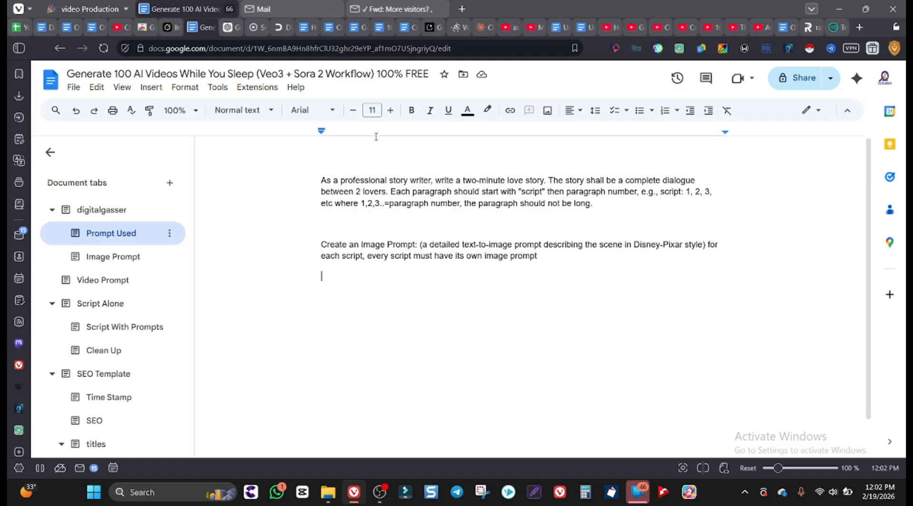
# Step: Review the prompts listed in the Untitled document under the "Create Unlimited AI Videos in Bulk" title
pyautogui.click(581, 27)
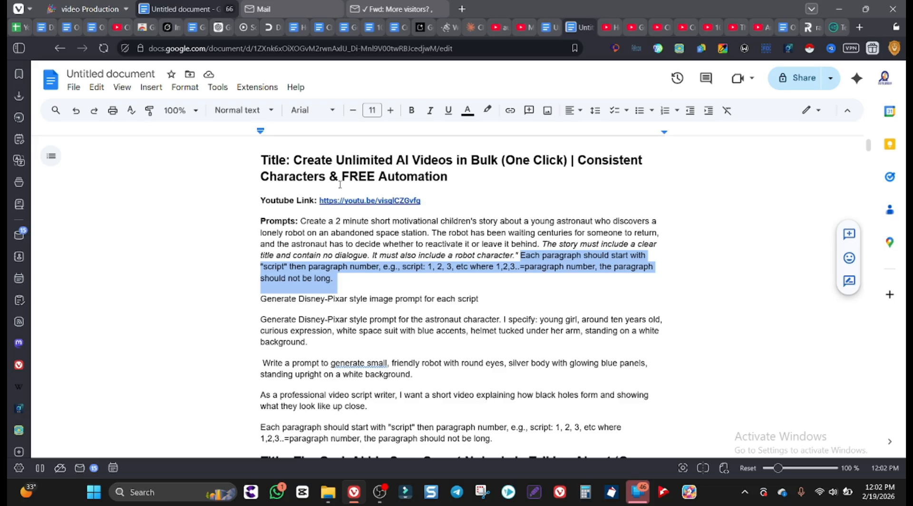
pyautogui.scroll(-1, 358, 196)
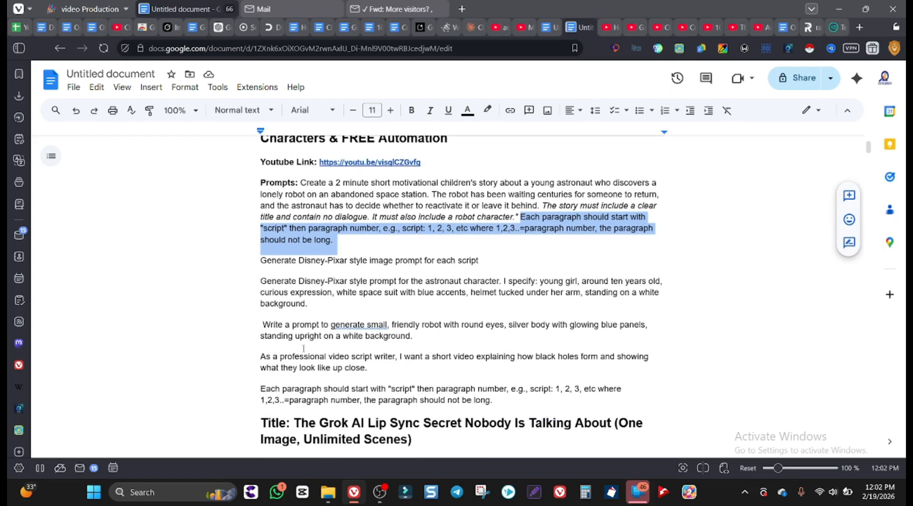
pyautogui.scroll(1, 303, 358)
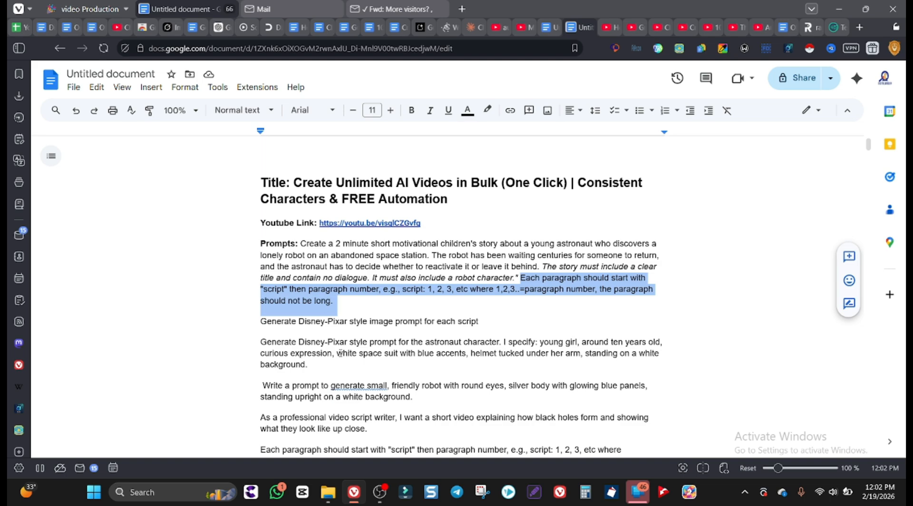
# Step: Copy the two-minute love story prompt from the Prompt Used section of the video workflow document and submit it in ChatGPT
pyautogui.click(199, 27)
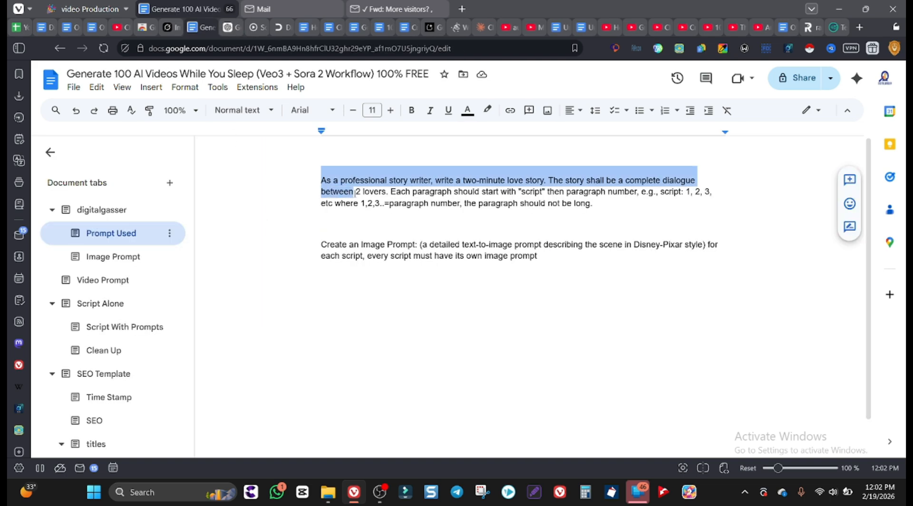
pyautogui.moveTo(355, 193); pyautogui.dragTo(627, 210)
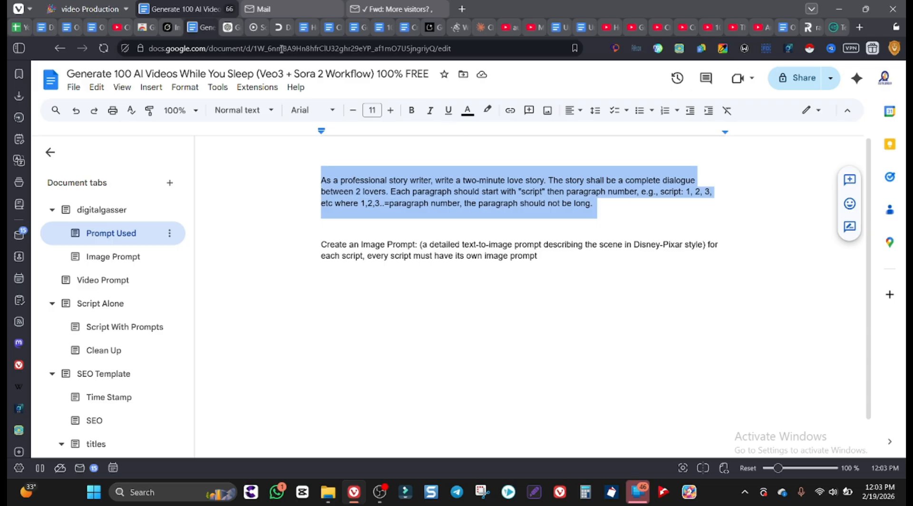
pyautogui.click(233, 28)
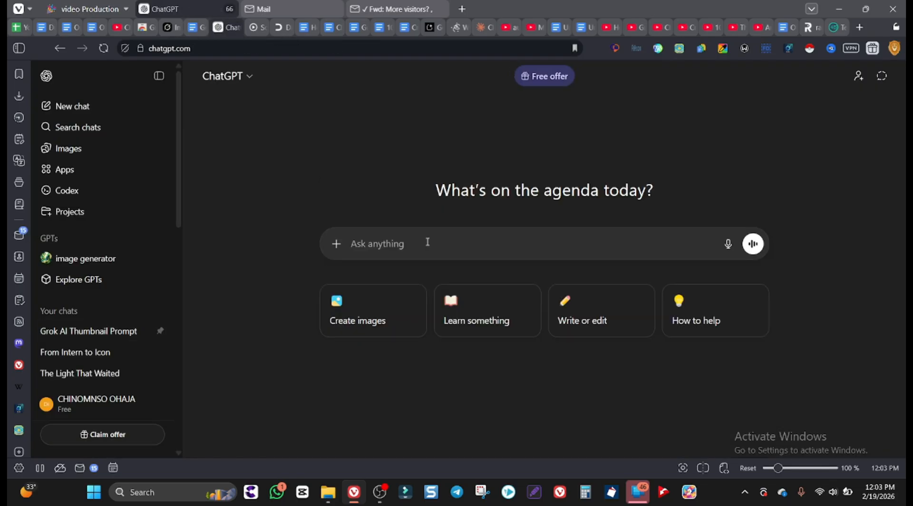
pyautogui.press('ctrl')
pyautogui.write('As a professional story writer, write a two-minute love story. The story shall be a complete dialogue between 2 lovers. Each paragraph should start with "script" then paragraph number; e.g., script 1, 2, 3, etc where 1,2,3 = paragraph number, the paragraph should not be long.')
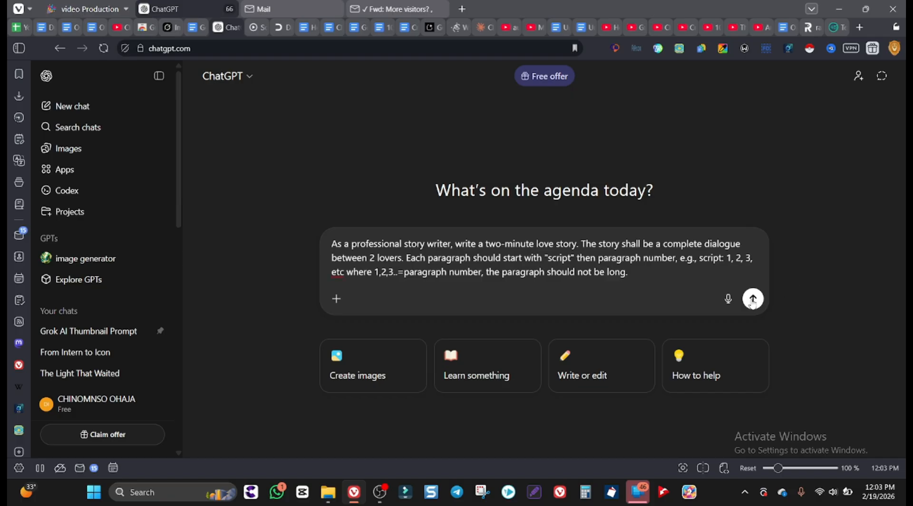
pyautogui.click(753, 298)
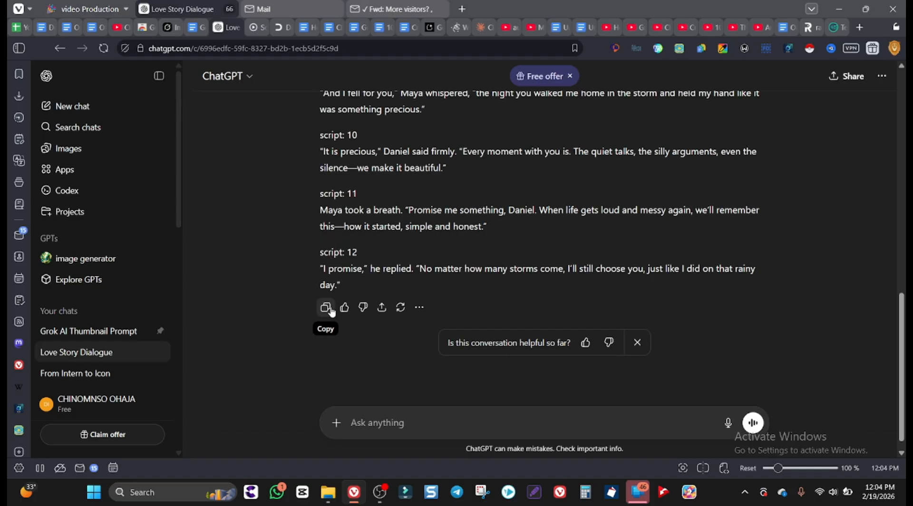
# Step: Copy ChatGPT's love story script into the empty Script With Prompts section of the video workflow document
pyautogui.click(331, 309)
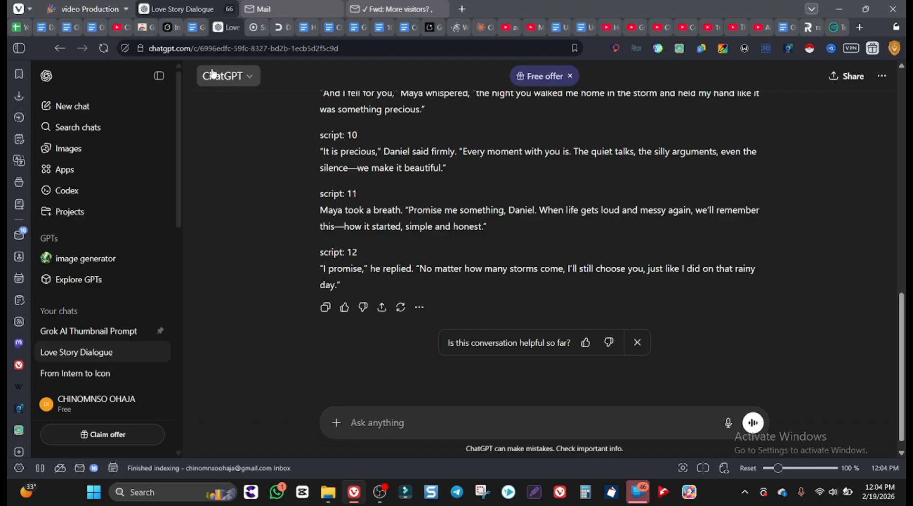
pyautogui.click(197, 27)
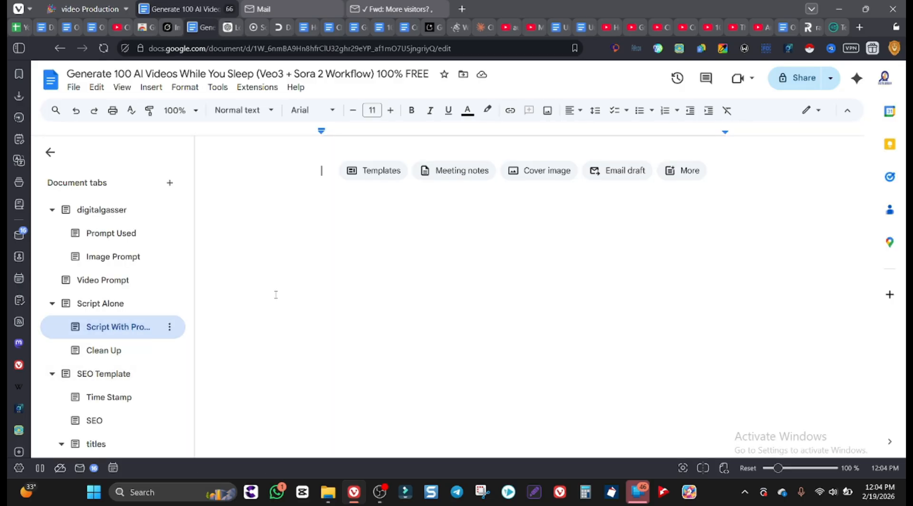
pyautogui.hotkey('ctrl', 'v')
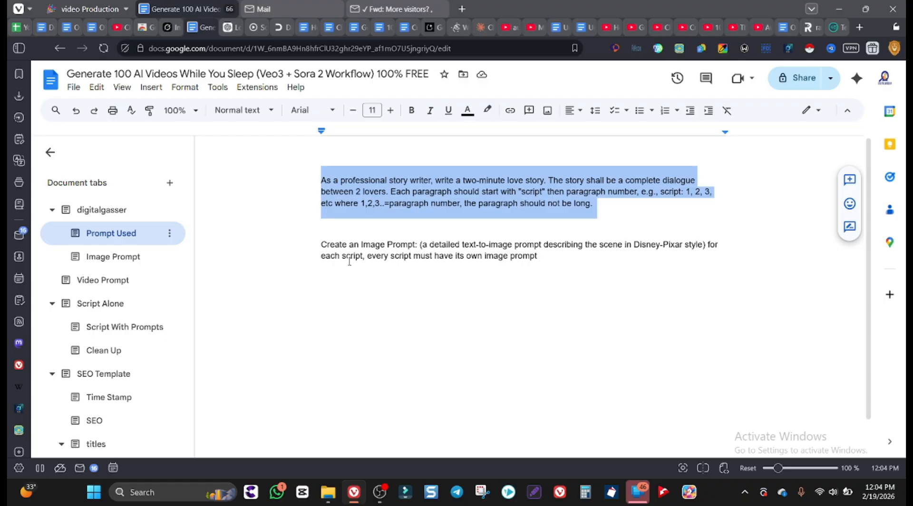
# Step: Copy the Disney-Pixar style image prompt request from the Prompt Used section and submit it in the ChatGPT love story chat
pyautogui.tripleClick(350, 260)
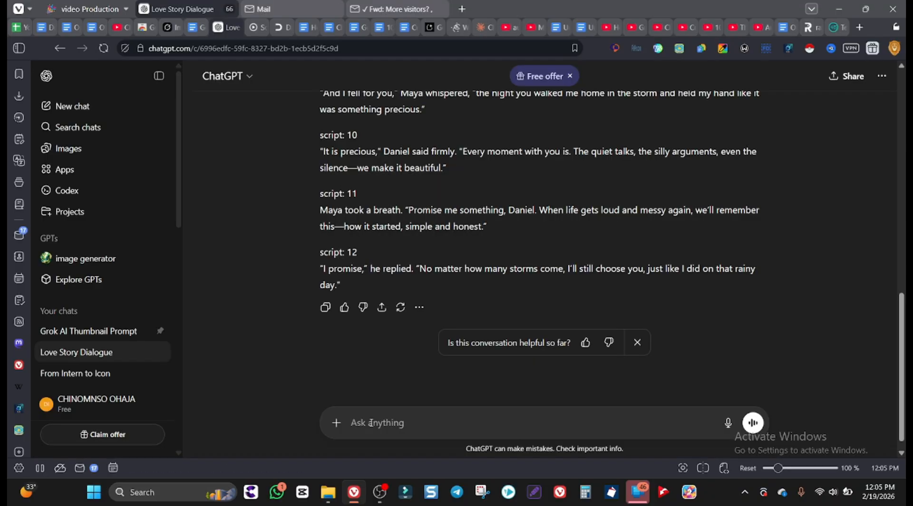
pyautogui.hotkey('ctrl', 'v')
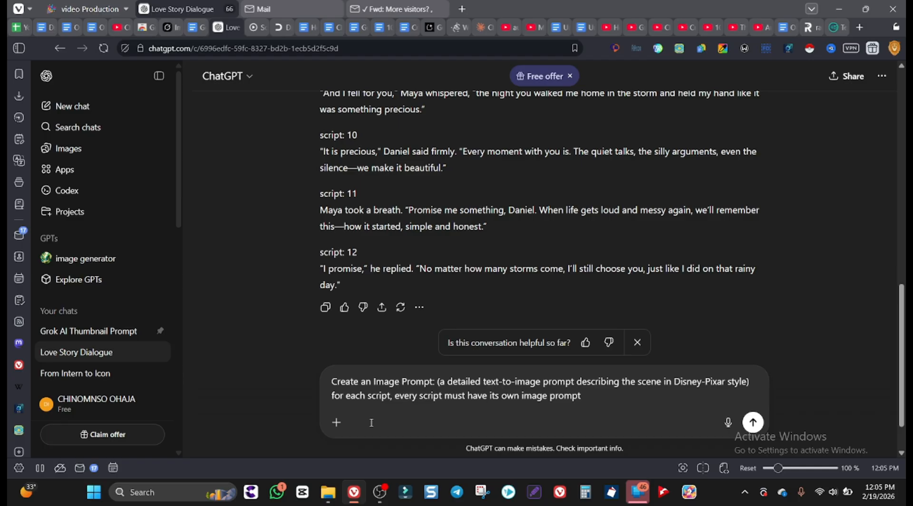
pyautogui.press('Return')
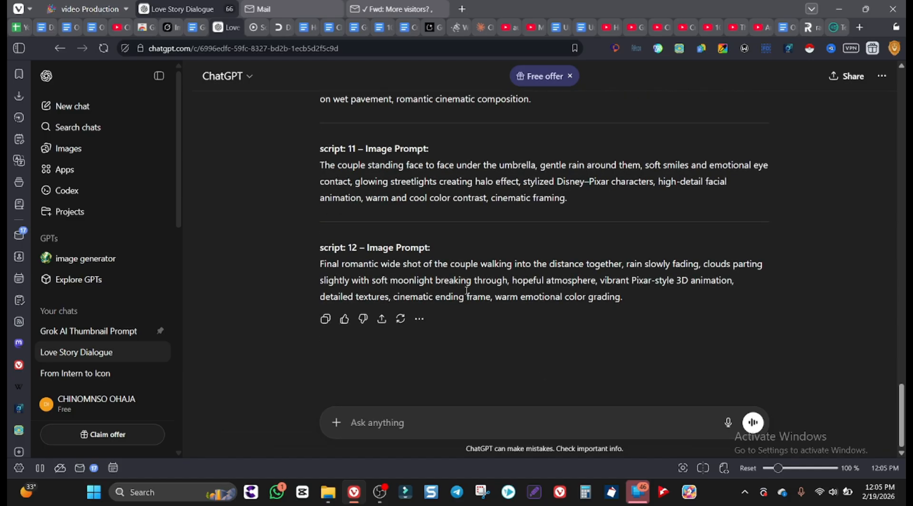
# Step: Copy ChatGPT's image prompts for all scripts into the Image Prompt section of the document and review them from the end upward
pyautogui.click(326, 319)
pyautogui.click(197, 34)
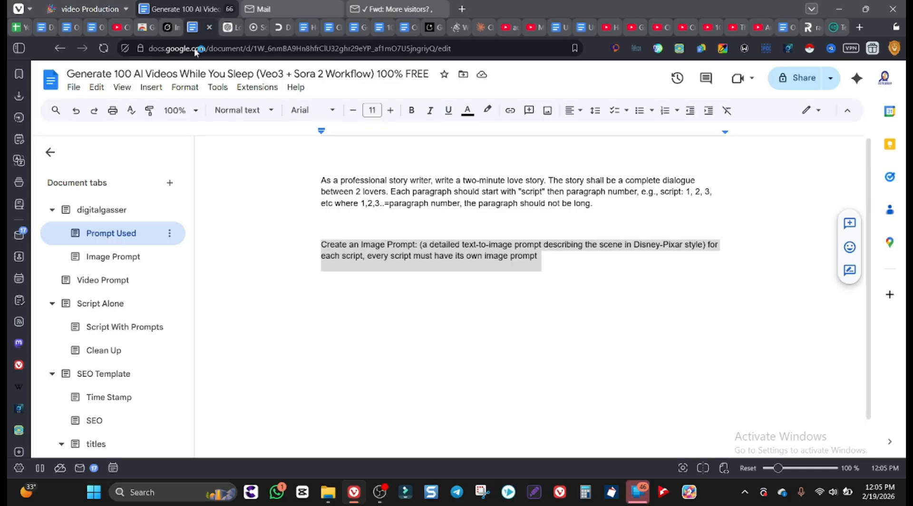
pyautogui.click(137, 259)
pyautogui.click(271, 230)
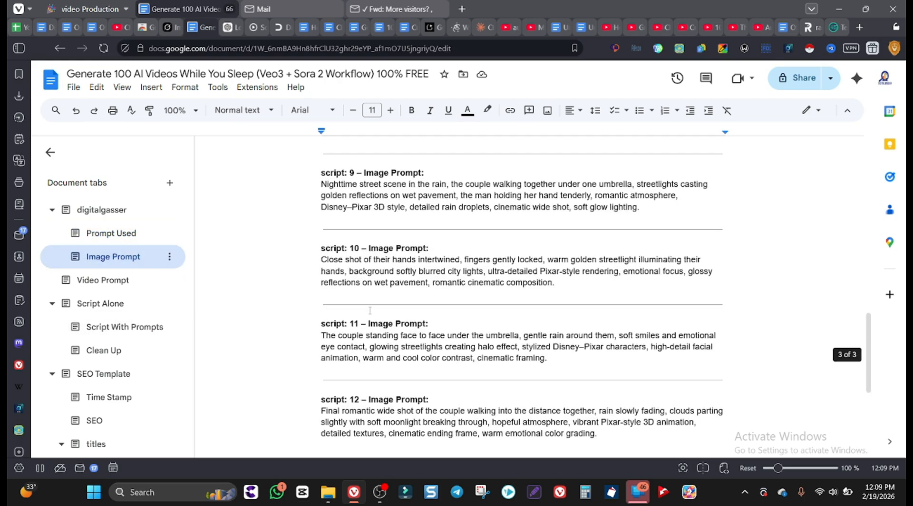
pyautogui.scroll(6, 523, 286)
pyautogui.scroll(5, 370, 309)
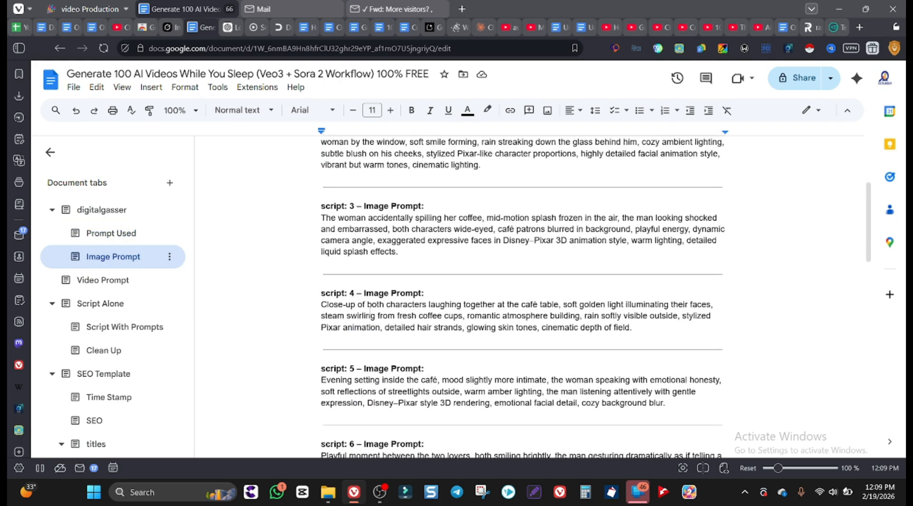
# Step: Copy the regular expression ^[Ss]cript(?:\s*\d+|\s*:\s*\d+|\s*\d+\s*:)\s* from the Clean Up section and return to the Image Prompt section
pyautogui.click(104, 350)
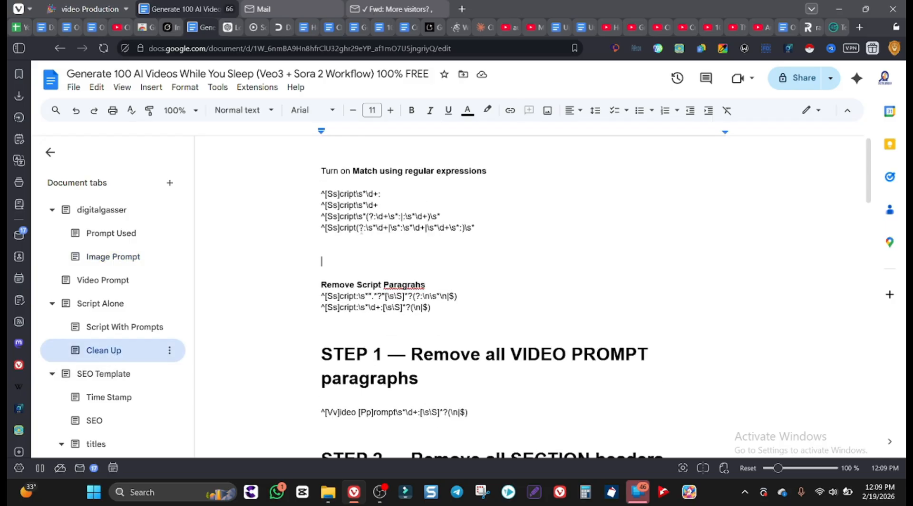
pyautogui.tripleClick(361, 228)
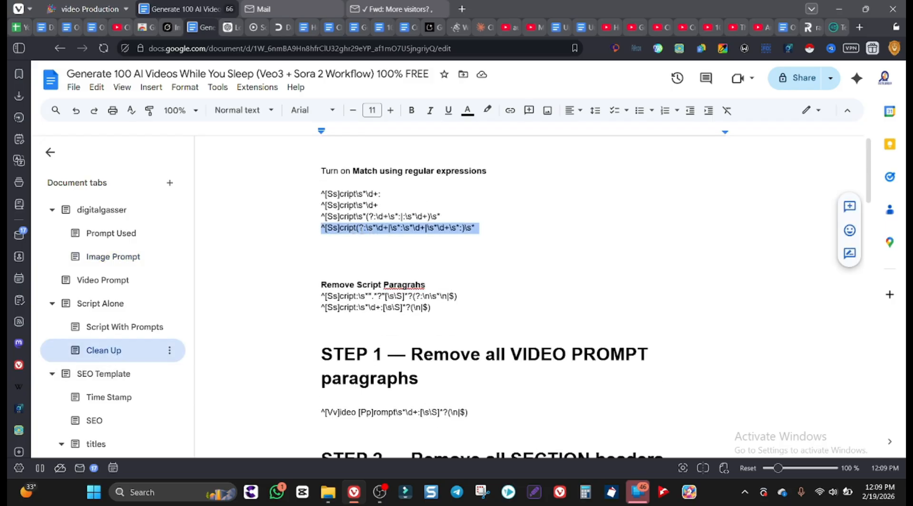
pyautogui.click(145, 266)
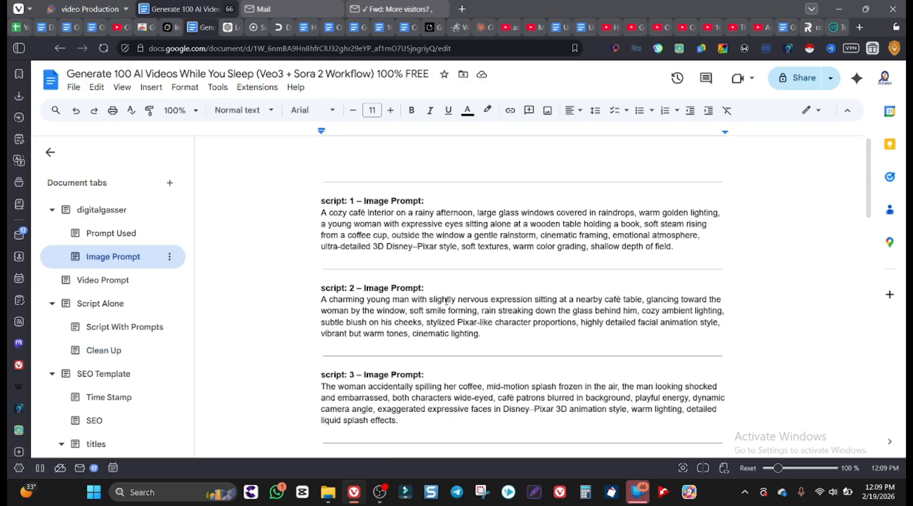
# Step: Find and replace all matches of the copied script-number expression with nothing, limiting the search to the current tab
pyautogui.hotkey('ctrl', 'h')
pyautogui.hotkey('ctrl', 'v')
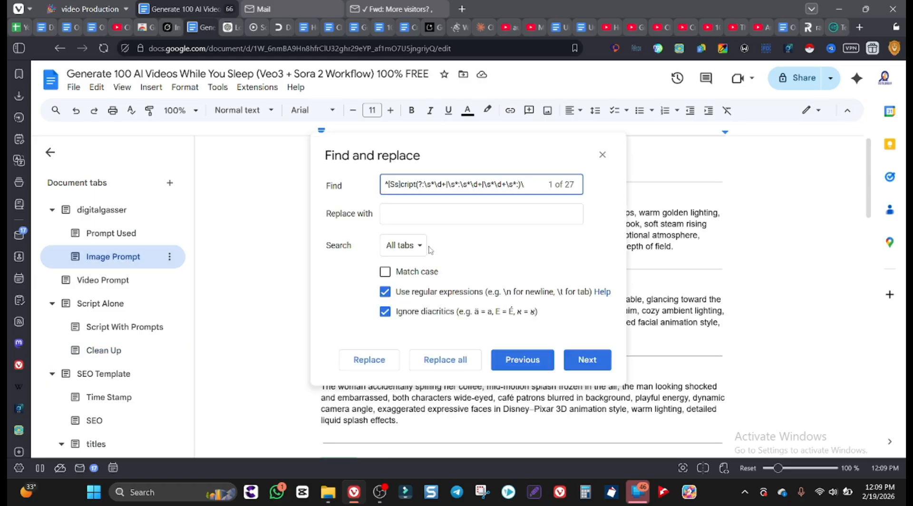
pyautogui.click(423, 250)
pyautogui.click(421, 263)
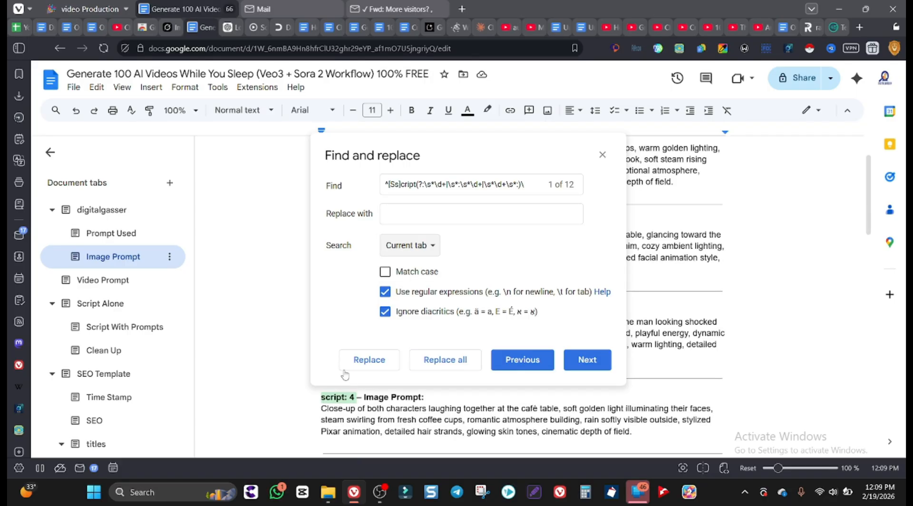
pyautogui.click(468, 365)
pyautogui.press('Escape')
# Step: Remove every "– Image Prompt:" label with Find and replace across all tabs, and select all the cleaned image prompts
pyautogui.moveTo(389, 418); pyautogui.dragTo(320, 419)
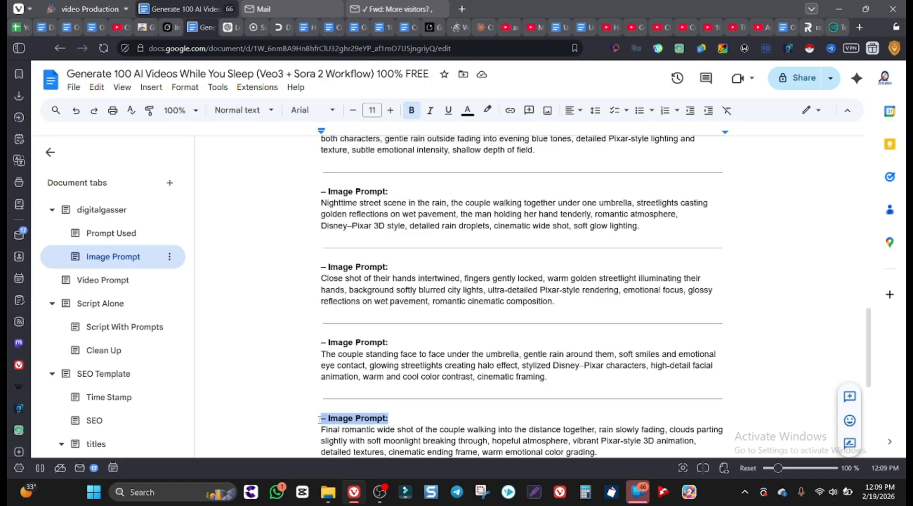
pyautogui.hotkey('ctrl', 'h')
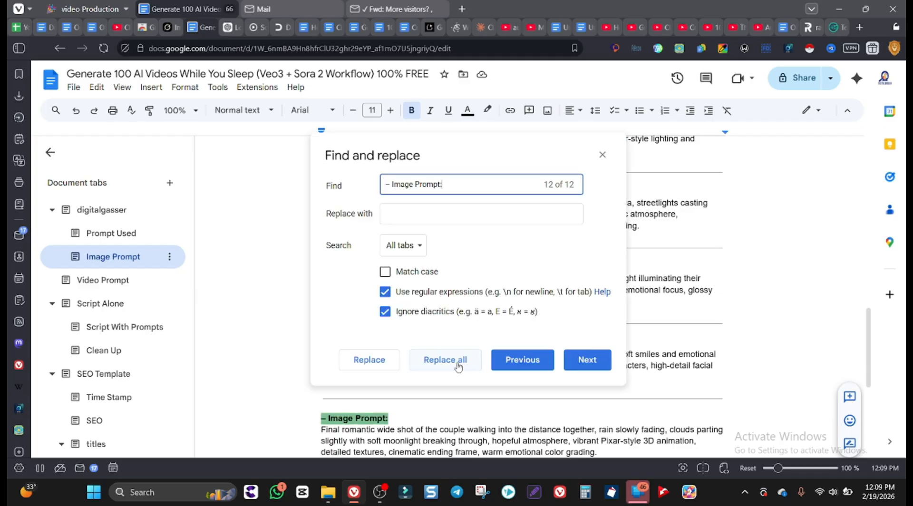
pyautogui.click(444, 359)
pyautogui.press('Escape')
pyautogui.scroll(10, 645, 233)
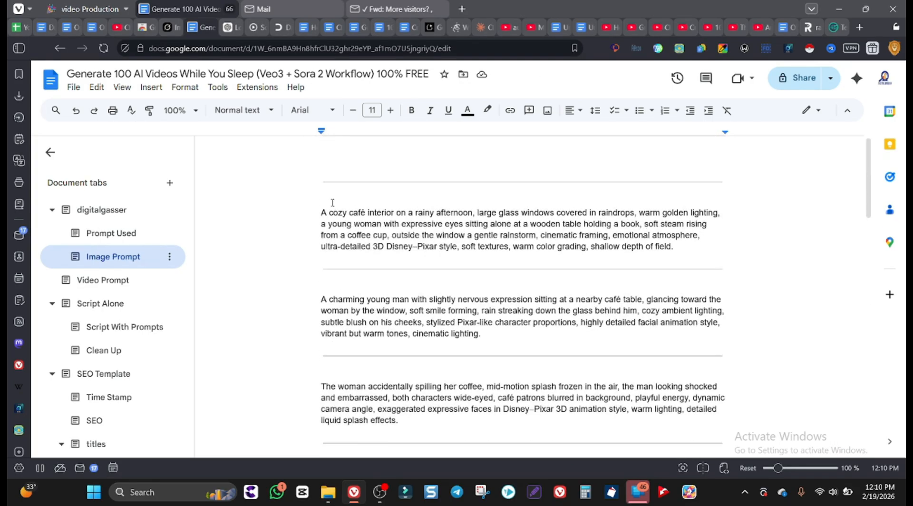
pyautogui.hotkey('ctrl', 'a')
# Step: Switch to the ChatGPT love story chat and enter the request "write a prompt to generate Maya in white background"
pyautogui.hotkey('ctrl', 'Tab')
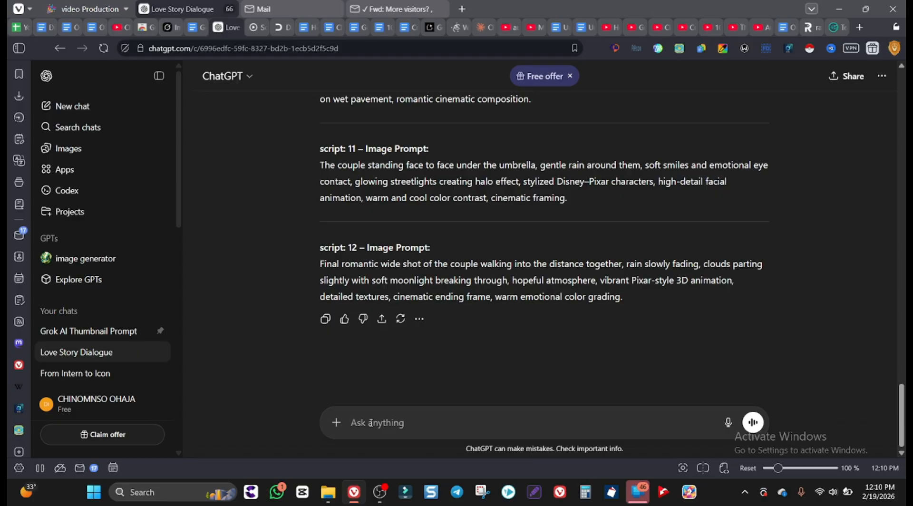
pyautogui.write('write a prompt to generate Maya in white background')
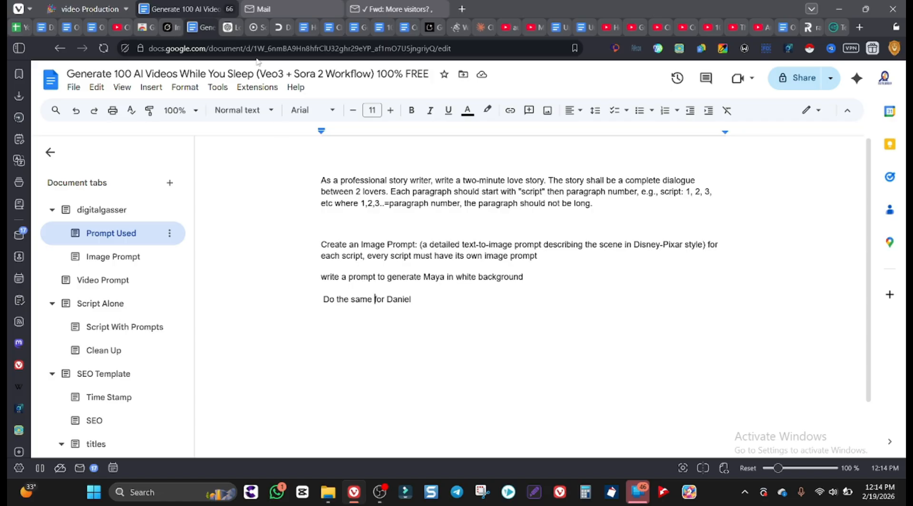
# Step: Switch to the ChatGPT love story chat and copy the full white-background image prompt describing Maya
pyautogui.click(229, 32)
pyautogui.scroll(3, 347, 204)
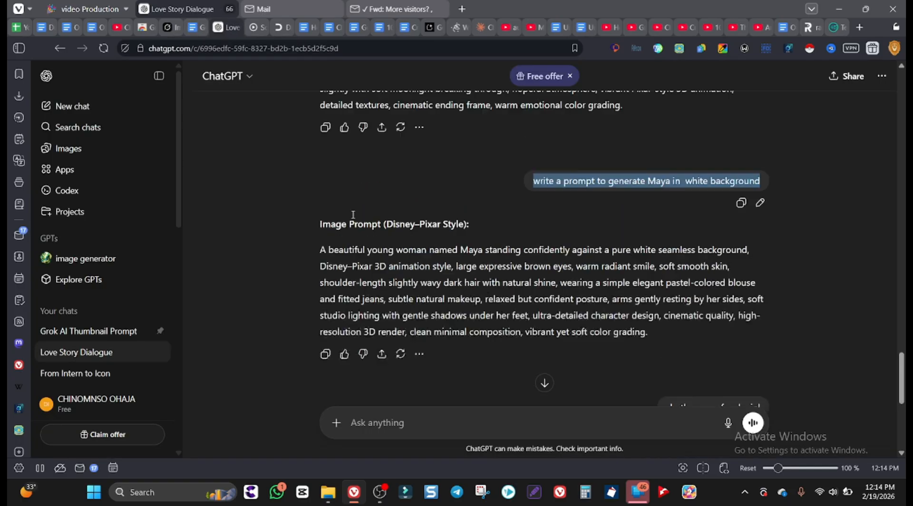
pyautogui.scroll(-4, 352, 213)
pyautogui.moveTo(322, 188); pyautogui.dragTo(654, 271)
pyautogui.hotkey('ctrl', 'c')
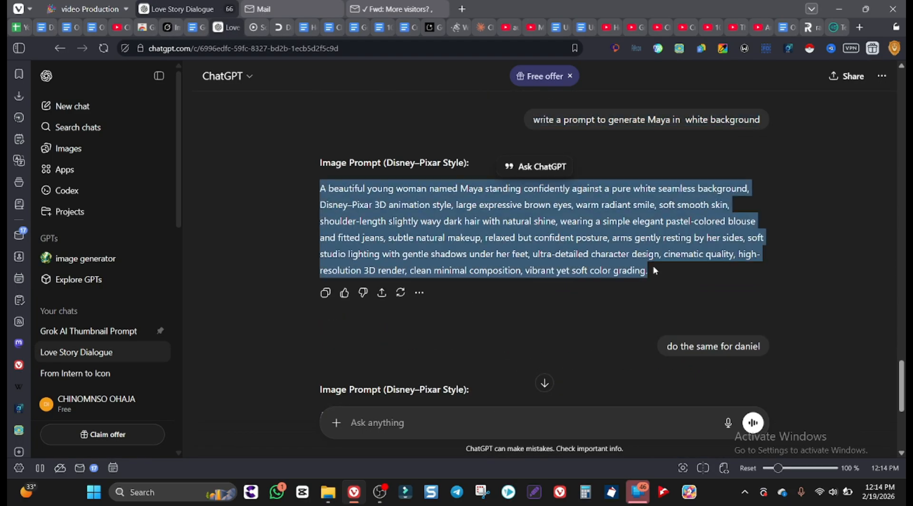
# Step: Open the Auto Whisk extension, switch to the Whisk project page and paste Maya's character prompt as the image description
pyautogui.click(679, 48)
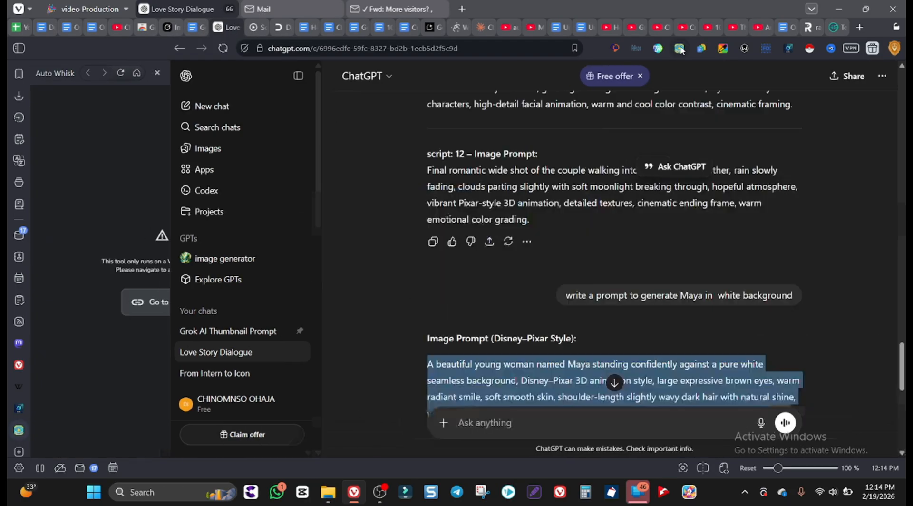
pyautogui.click(456, 27)
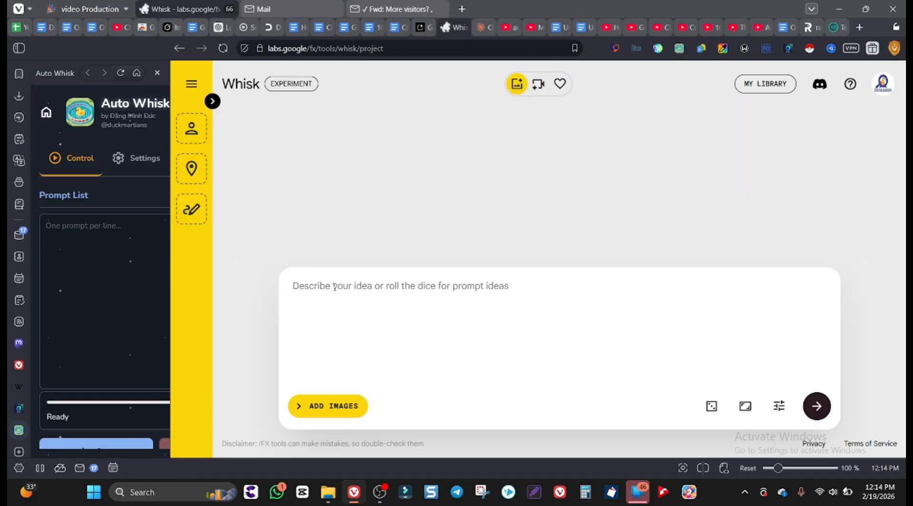
pyautogui.click(335, 287)
pyautogui.hotkey('ctrl', 'v')
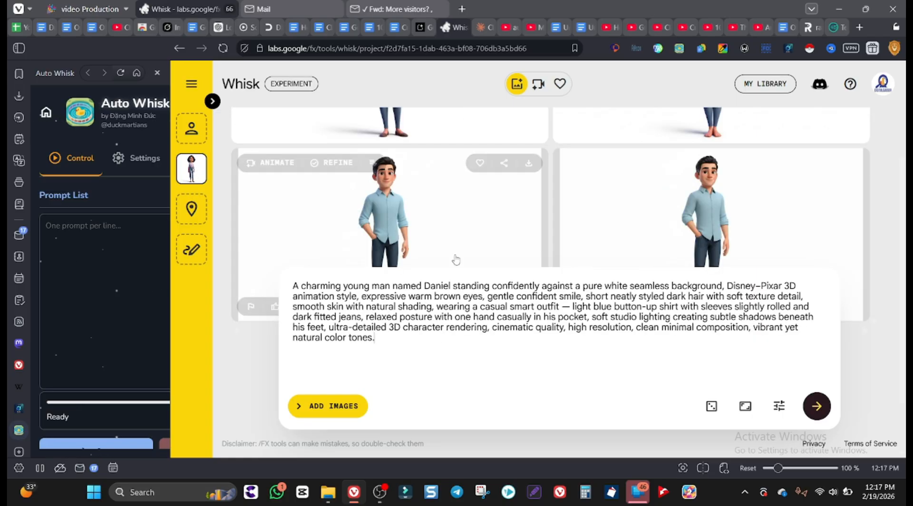
# Step: Add the generated Daniel image as a subject reference and the first street image of the couple as the style reference
pyautogui.scroll(-3, 456, 260)
pyautogui.scroll(2, 456, 259)
pyautogui.moveTo(455, 258); pyautogui.dragTo(188, 139)
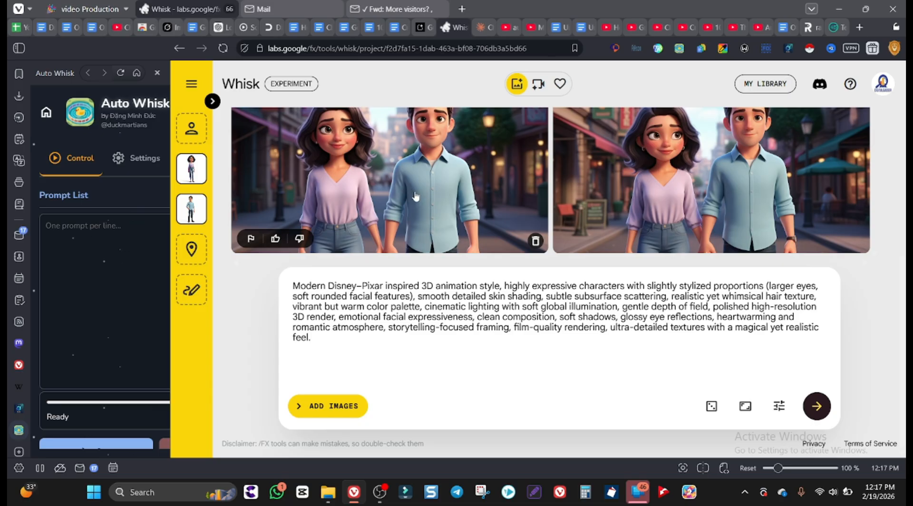
pyautogui.moveTo(414, 191); pyautogui.dragTo(199, 303)
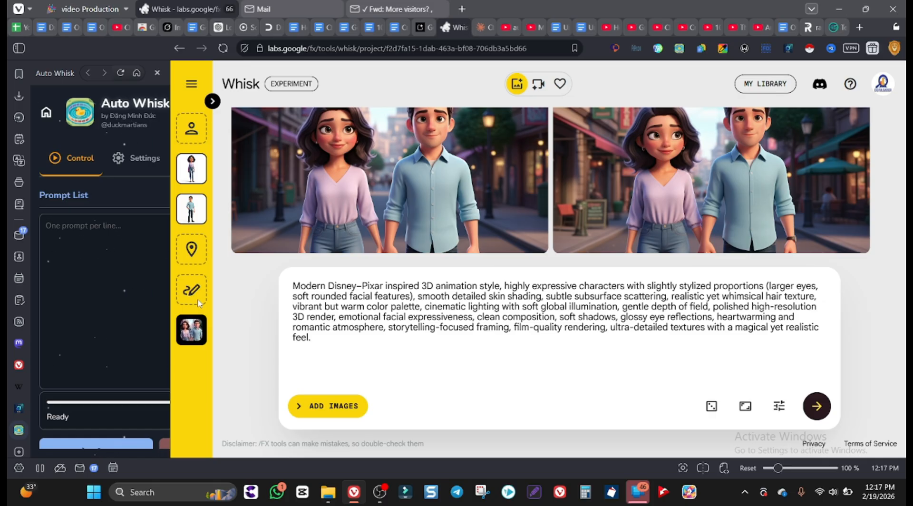
# Step: Copy all prompts from the Image Prompt section of the Google Docs document and paste them into Auto Whisk's prompt list
pyautogui.click(195, 28)
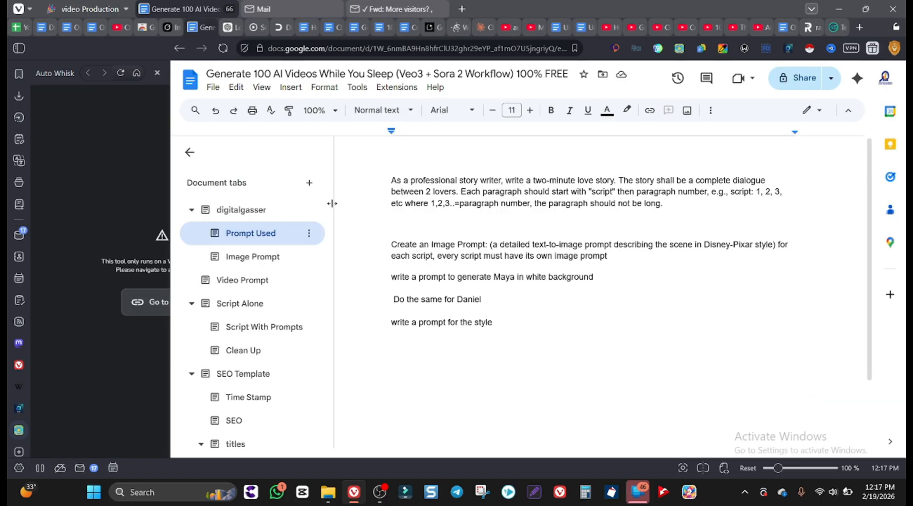
pyautogui.click(253, 257)
pyautogui.hotkey('ctrl', 'a')
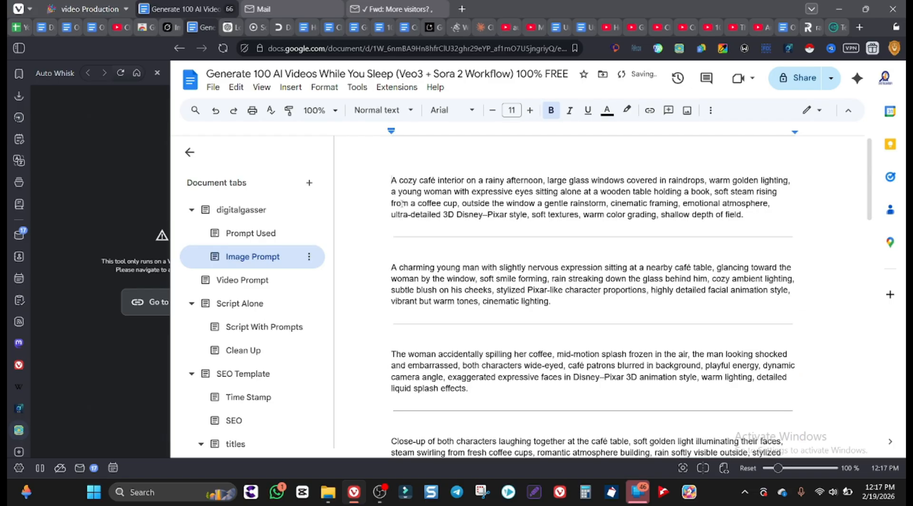
pyautogui.hotkey('ctrl', 'a')
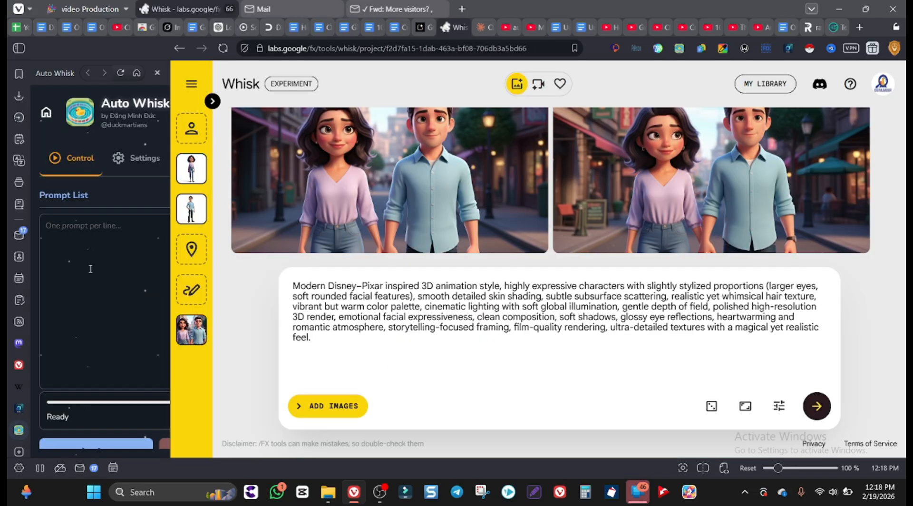
pyautogui.click(90, 269)
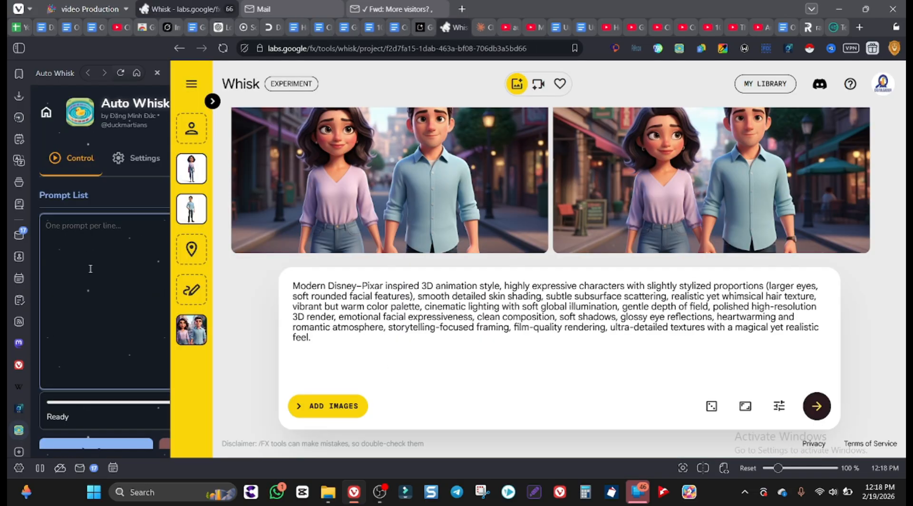
pyautogui.hotkey('ctrl', 'v')
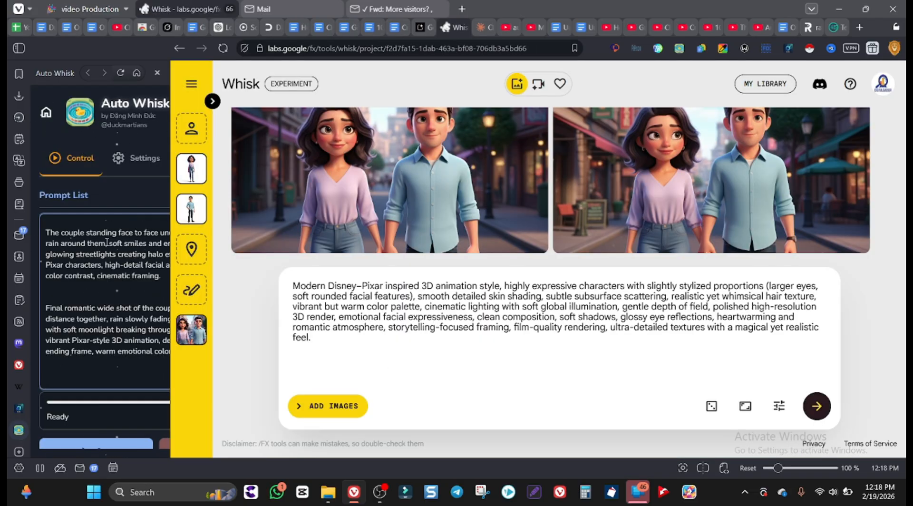
# Step: Widen the Auto Whisk panel and start the bulk image generation with Run on This Project
pyautogui.scroll(-1, 107, 242)
pyautogui.moveTo(168, 206); pyautogui.dragTo(280, 206)
pyautogui.scroll(-1, 161, 287)
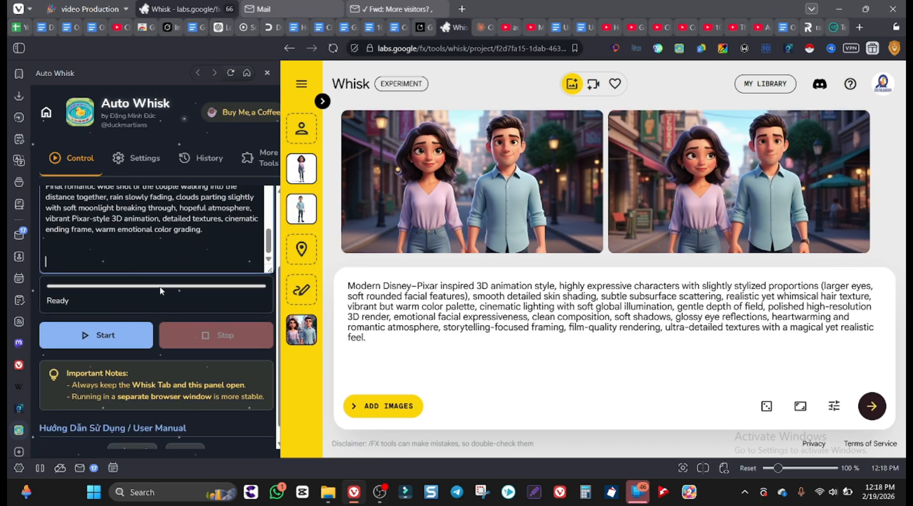
pyautogui.click(118, 337)
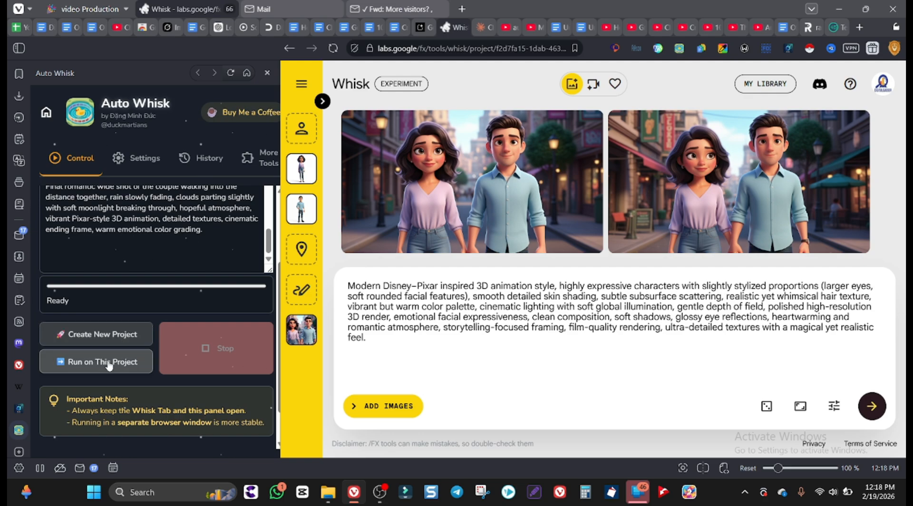
pyautogui.click(108, 362)
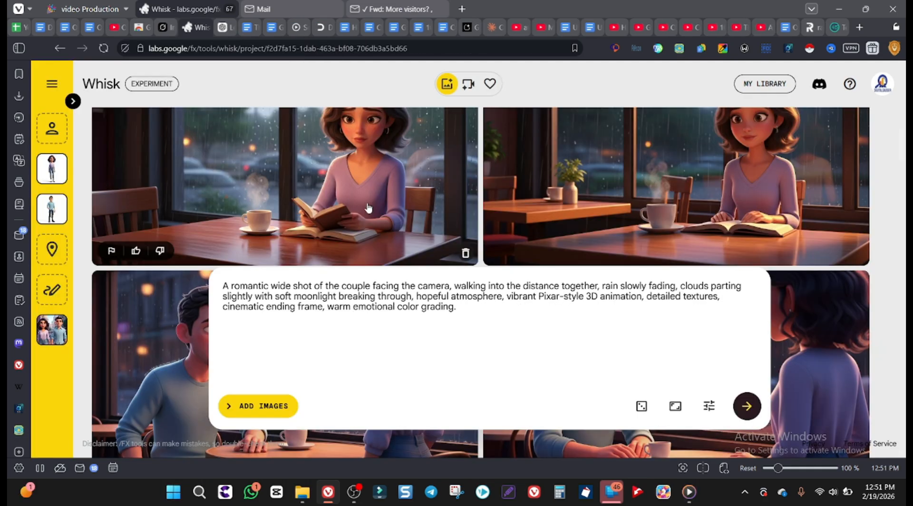
# Step: Review the generated Whisk scenes, copy the second image of Maya at the café table, and open that scene in Grok Imagine
pyautogui.scroll(5, 369, 207)
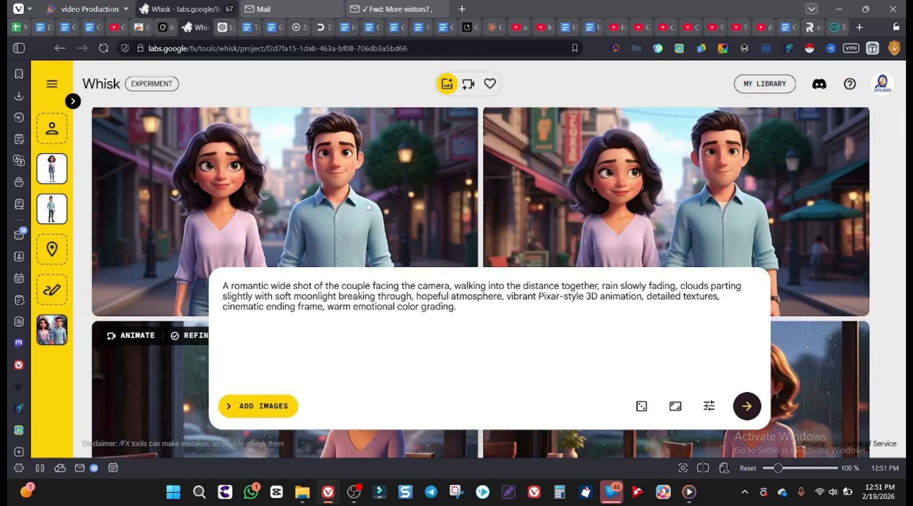
pyautogui.scroll(5, 369, 207)
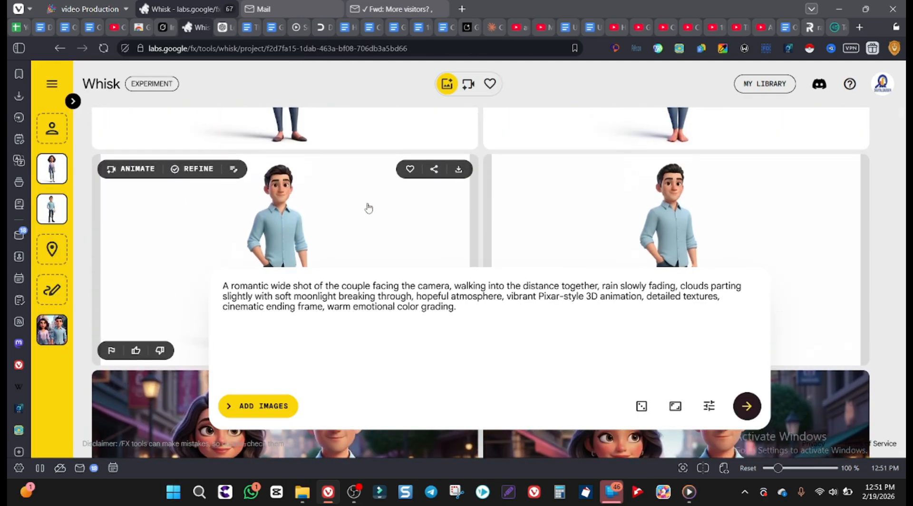
pyautogui.scroll(-10, 369, 207)
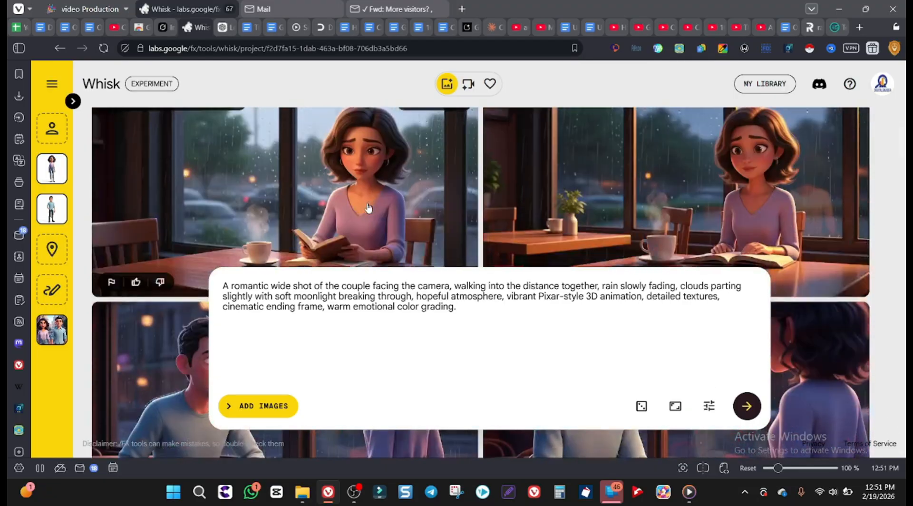
pyautogui.scroll(-1, 369, 207)
pyautogui.scroll(-1, 395, 199)
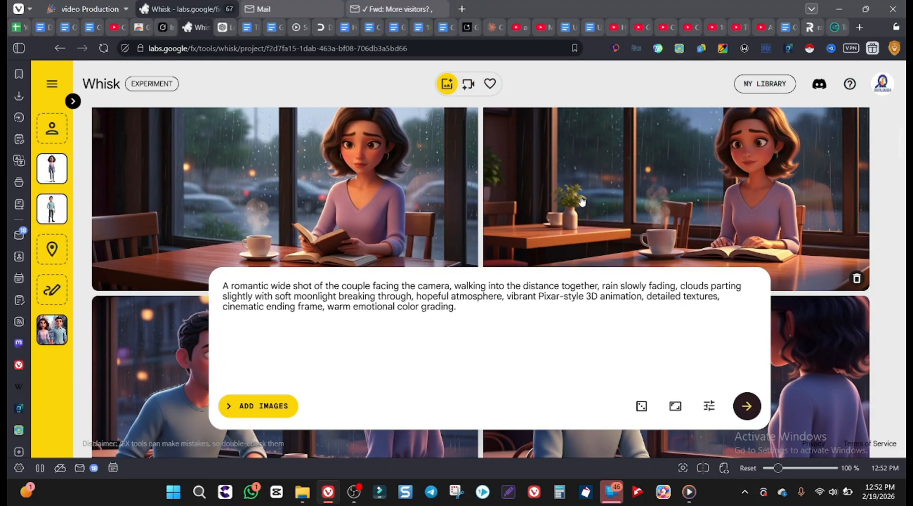
pyautogui.rightClick(578, 189)
pyautogui.click(638, 266)
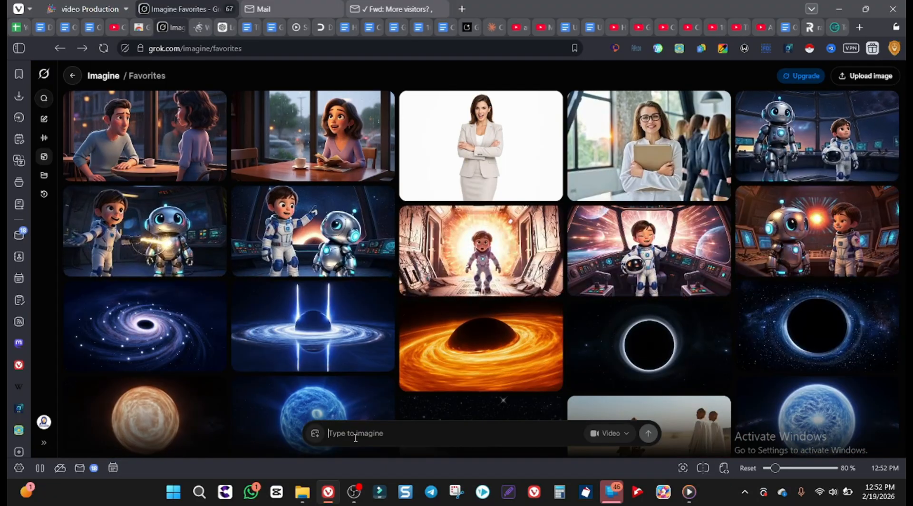
pyautogui.click(164, 28)
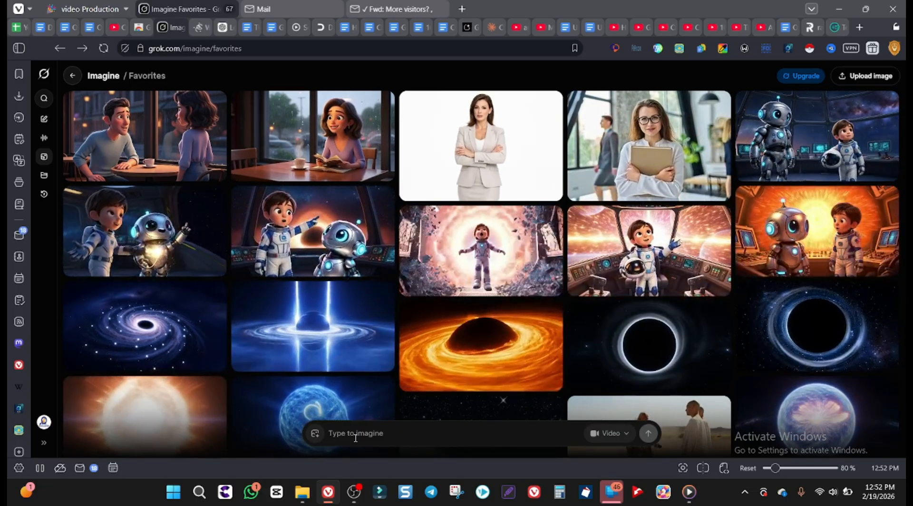
pyautogui.click(313, 138)
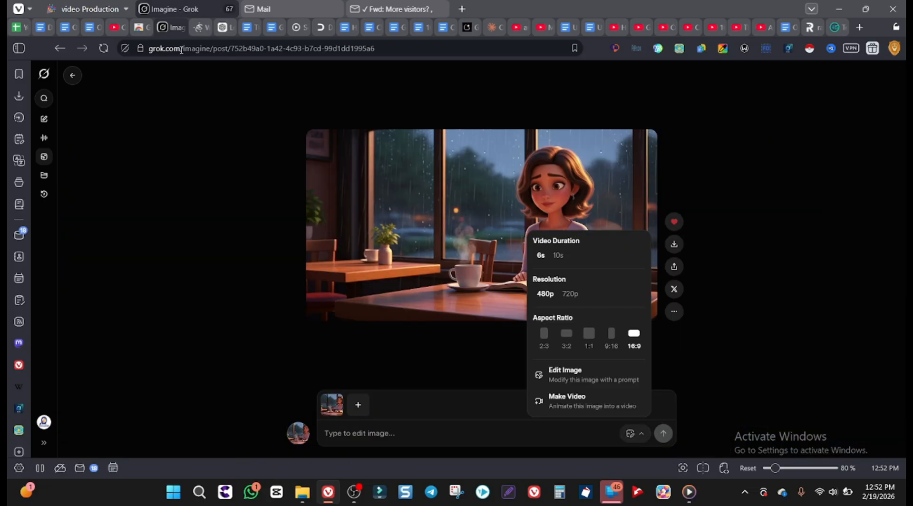
# Step: Return to the ChatGPT love story chat and select the script 1 dialogue, from "Do you remember" to "watching the rain", for copying
pyautogui.click(222, 27)
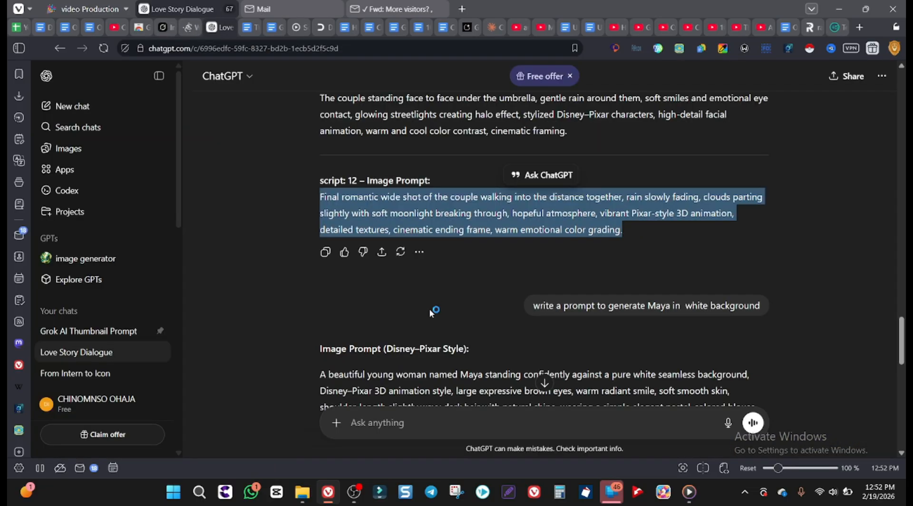
pyautogui.scroll(-8, 430, 310)
pyautogui.scroll(20, 429, 310)
pyautogui.scroll(15, 430, 312)
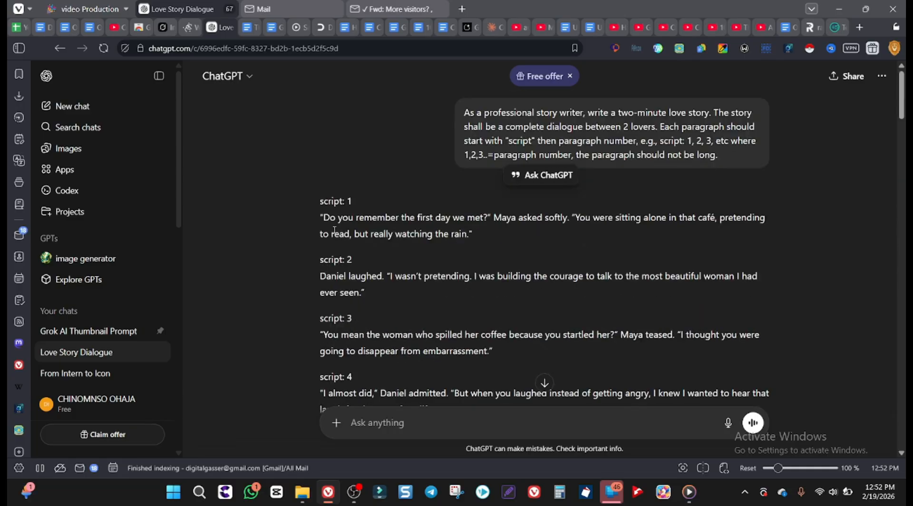
pyautogui.moveTo(323, 218); pyautogui.dragTo(468, 234)
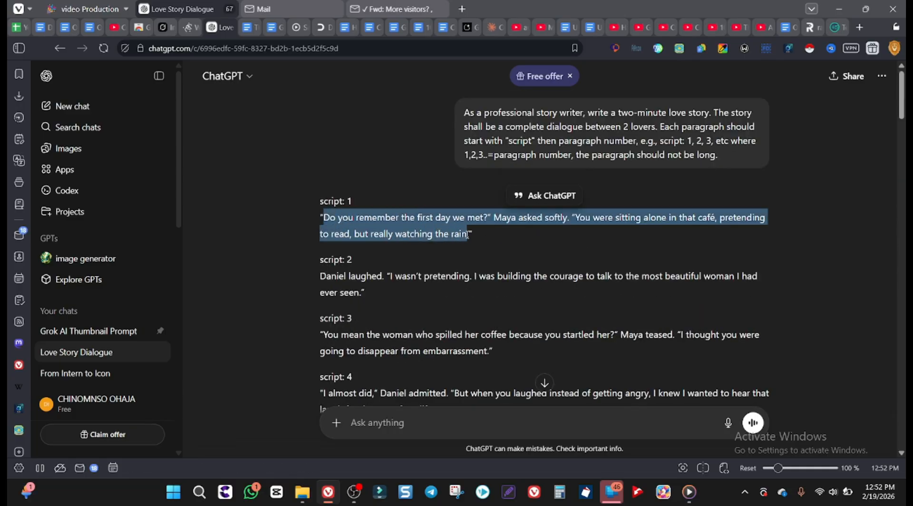
# Step: Paste the script 1 dialogue as the Grok prompt for the café image, choose Make Video and submit it
pyautogui.click(165, 27)
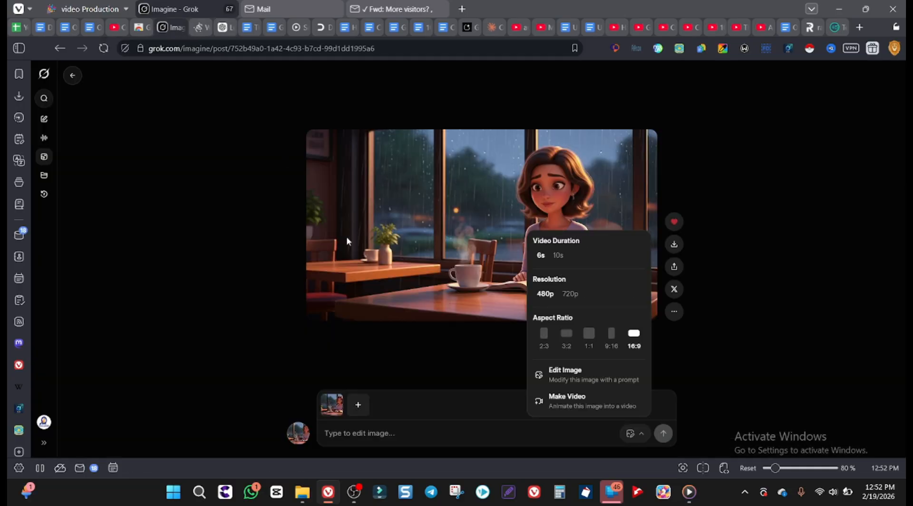
pyautogui.hotkey('ctrl', 'v')
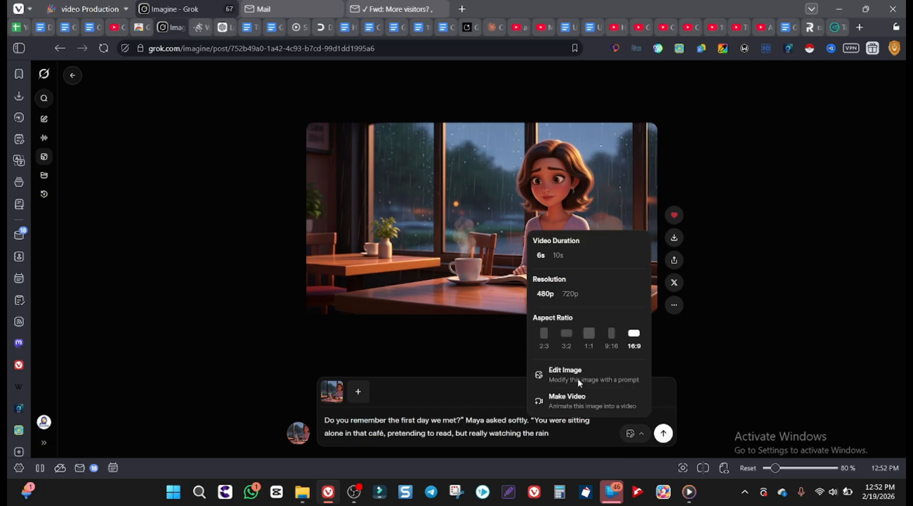
pyautogui.click(581, 404)
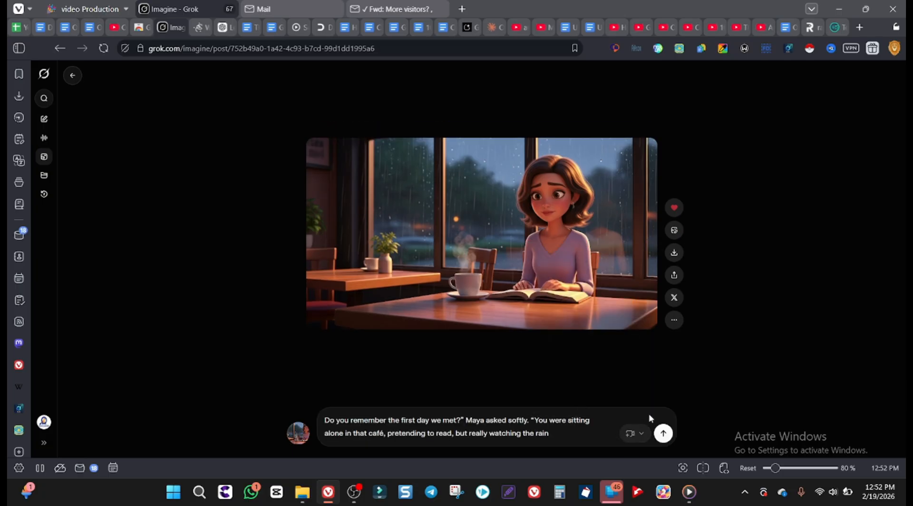
pyautogui.click(663, 433)
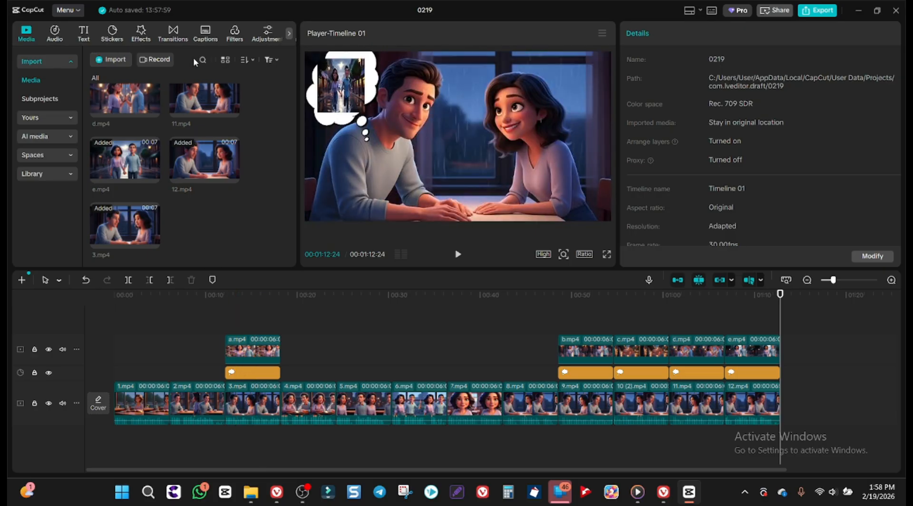
# Step: Look through the Bubble stickers in CapCut and show the video preview in full screen
pyautogui.click(290, 34)
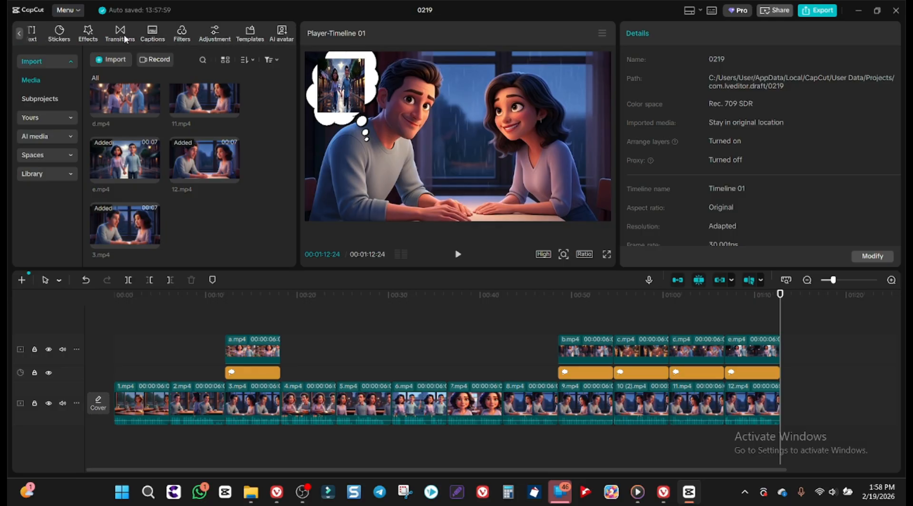
pyautogui.click(60, 35)
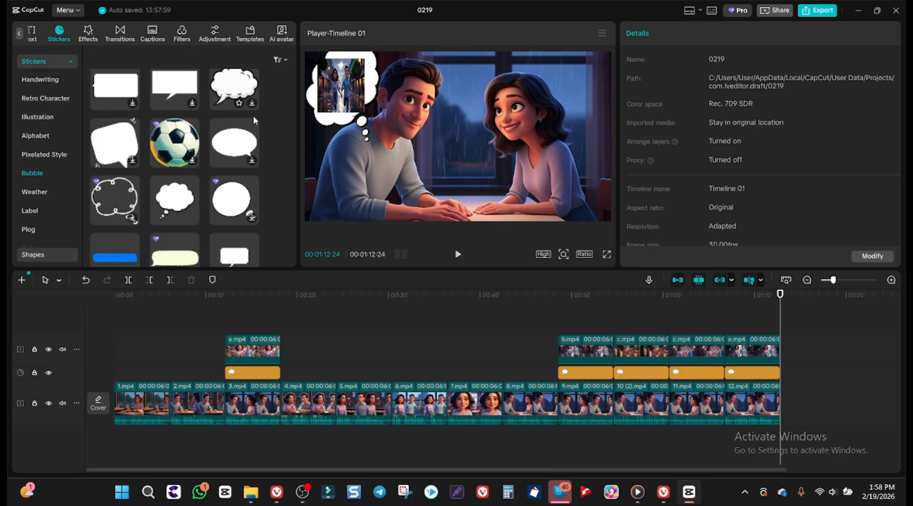
pyautogui.click(19, 34)
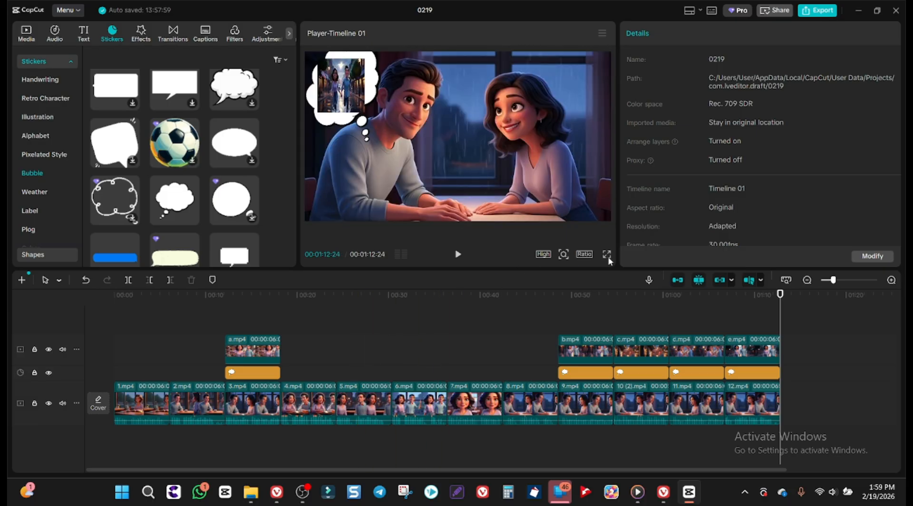
pyautogui.click(607, 254)
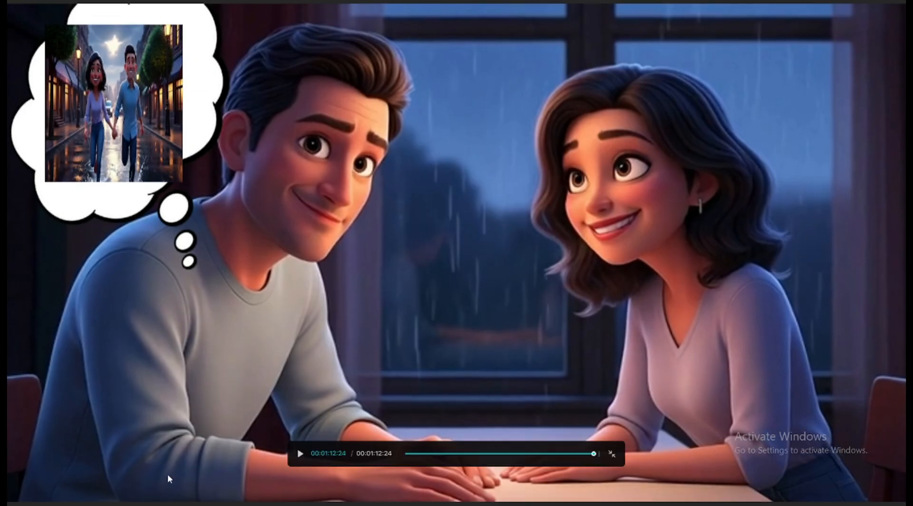